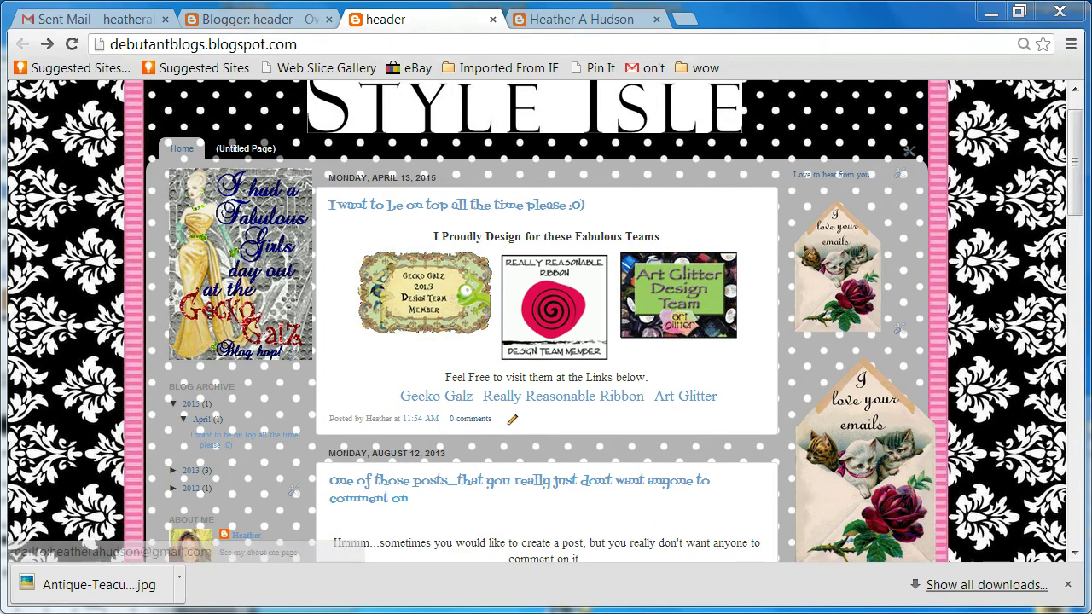
Scroll the blog home page to the August 12, 2013 post and open its page.
{"action": "left_click_drag", "start_coordinate": [1079, 162], "coordinate": [1079, 197]}
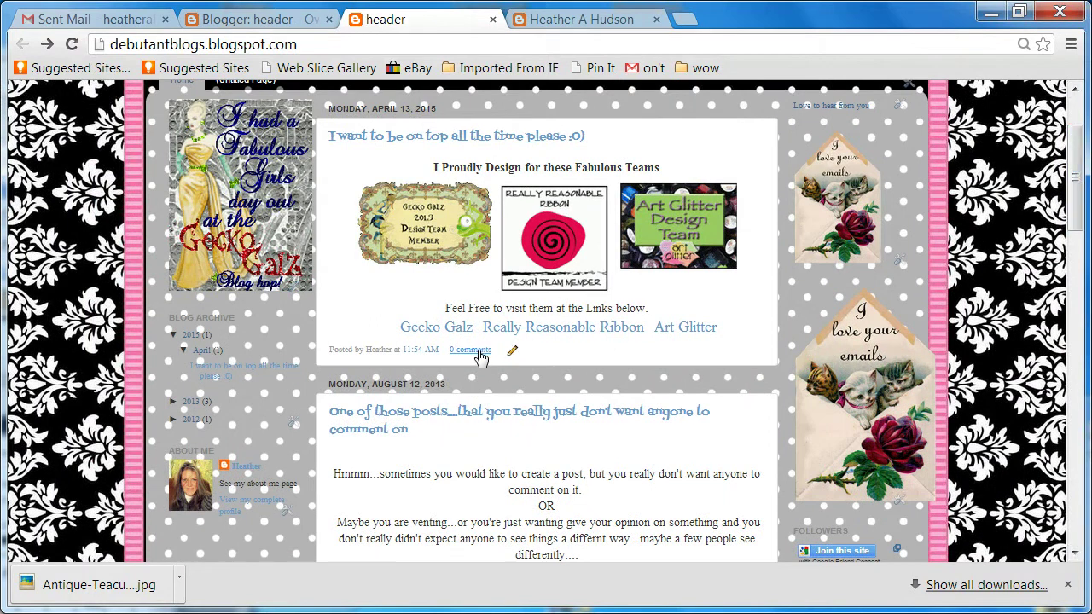
{"action": "left_click_drag", "start_coordinate": [1079, 196], "coordinate": [1084, 268]}
{"action": "scroll", "coordinate": [546, 341], "scroll_direction": "down", "scroll_amount": 2}
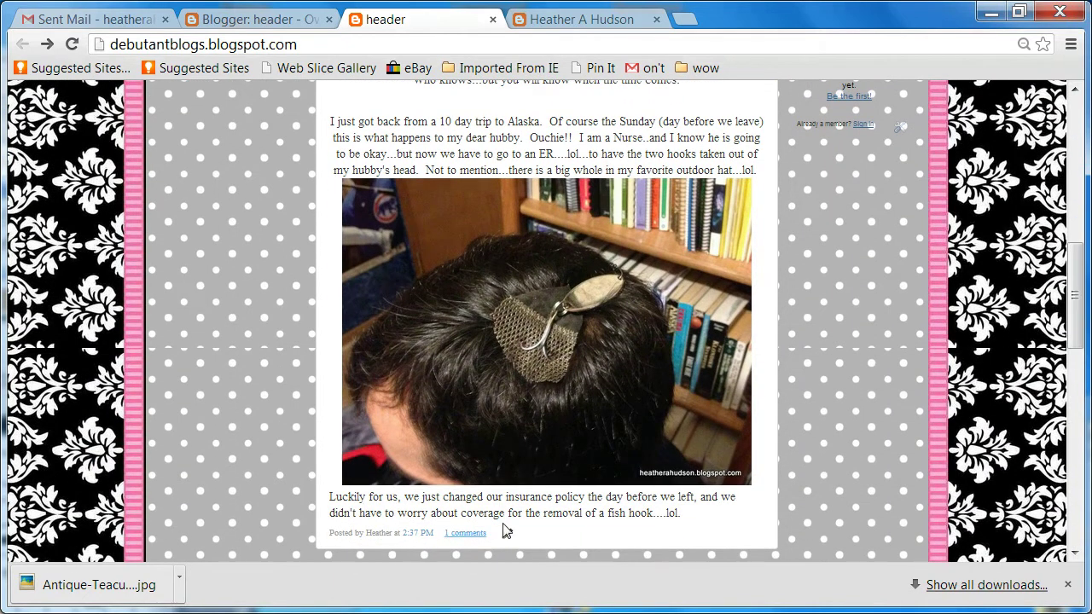
{"action": "left_click_drag", "start_coordinate": [1078, 290], "coordinate": [1079, 217]}
{"action": "left_click", "coordinate": [613, 169]}
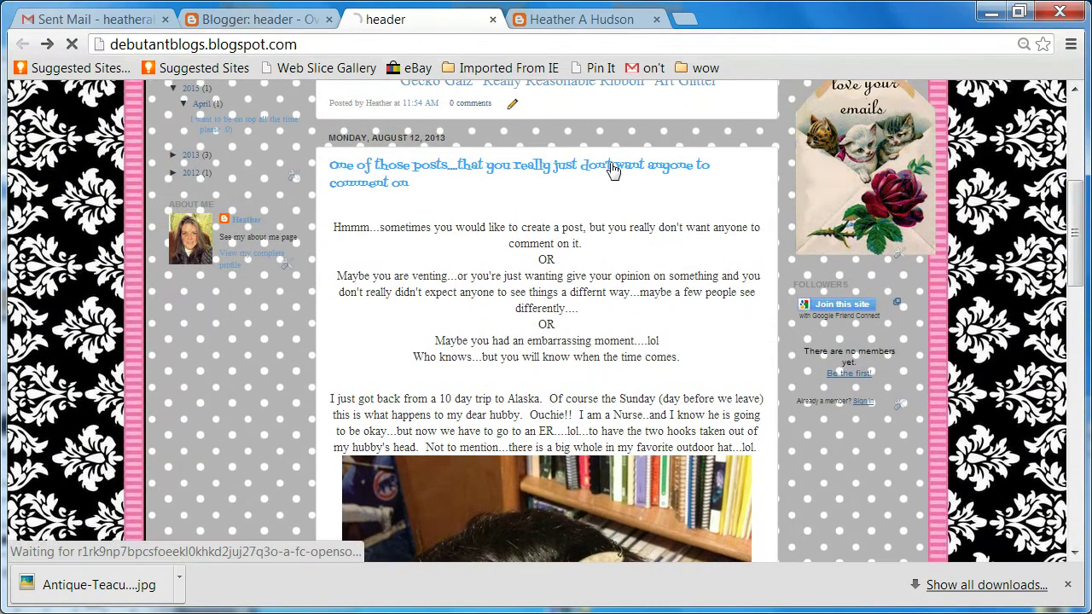
Review the post's single comment and open comment box, then go back to the Blogger dashboard.
{"action": "left_click_drag", "start_coordinate": [1073, 181], "coordinate": [1075, 390]}
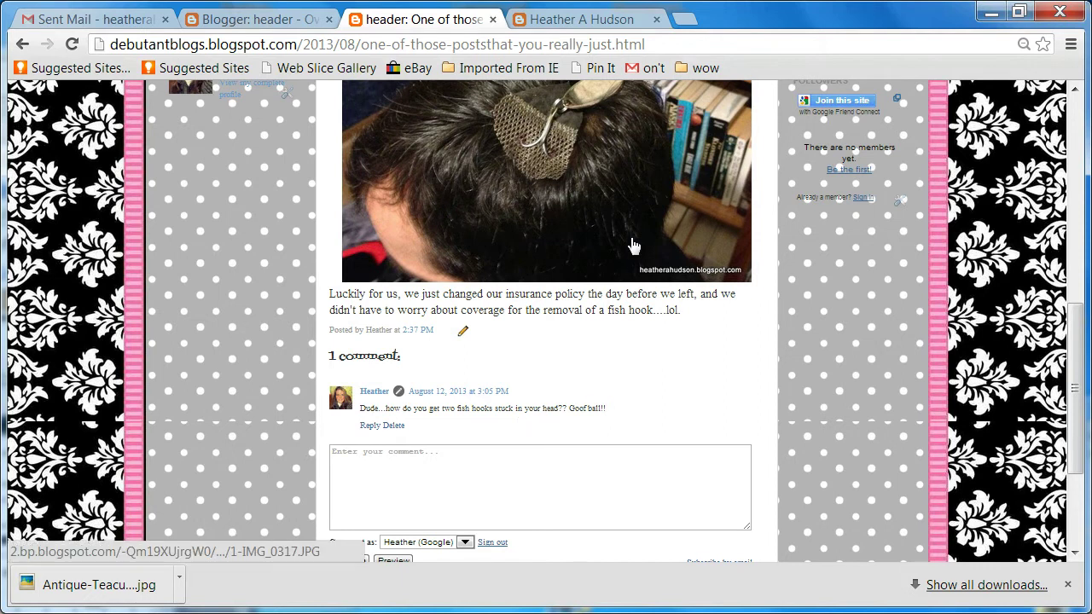
{"action": "left_click_drag", "start_coordinate": [1080, 361], "coordinate": [1082, 300]}
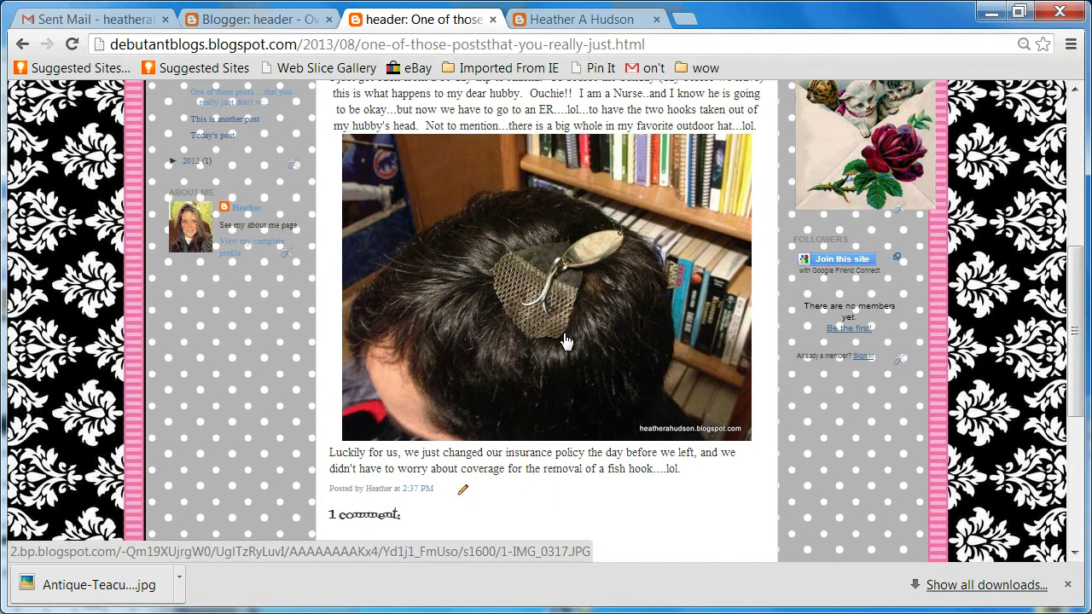
{"action": "left_click_drag", "start_coordinate": [1075, 286], "coordinate": [1081, 170]}
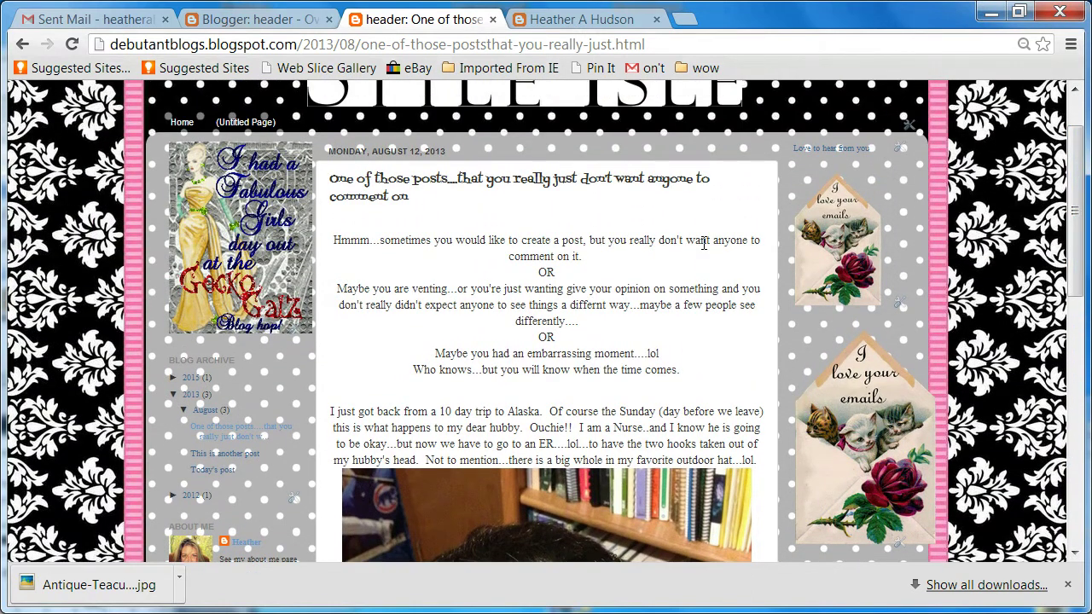
{"action": "left_click_drag", "start_coordinate": [1073, 163], "coordinate": [1073, 283]}
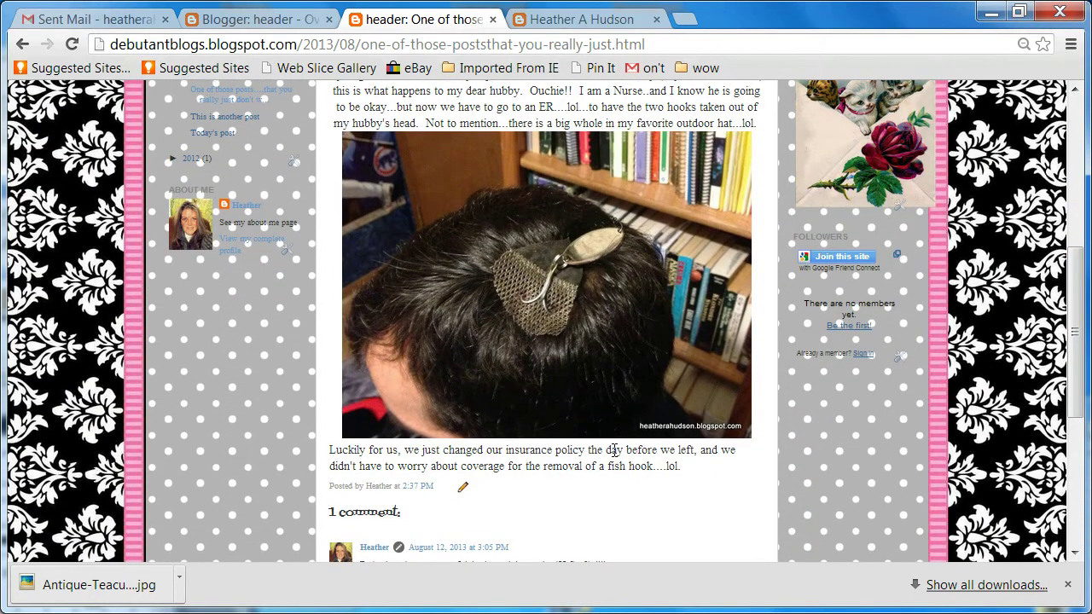
{"action": "left_click_drag", "start_coordinate": [1075, 342], "coordinate": [1073, 167]}
{"action": "left_click", "coordinate": [248, 21]}
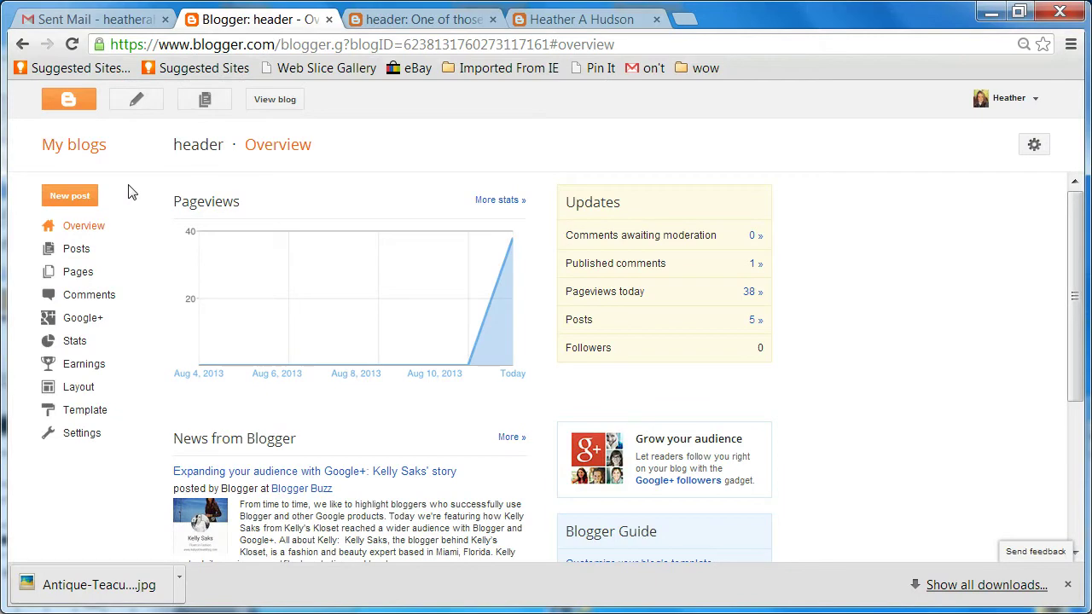
Open 'One of those posts....' from the Posts list in the editor.
{"action": "left_click", "coordinate": [81, 255]}
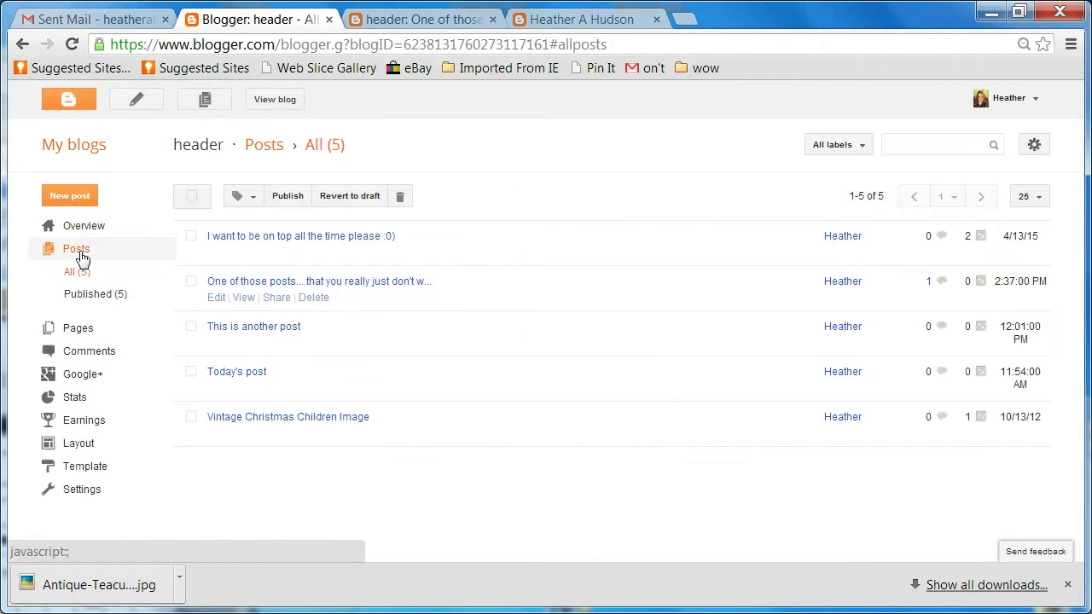
{"action": "left_click", "coordinate": [216, 298]}
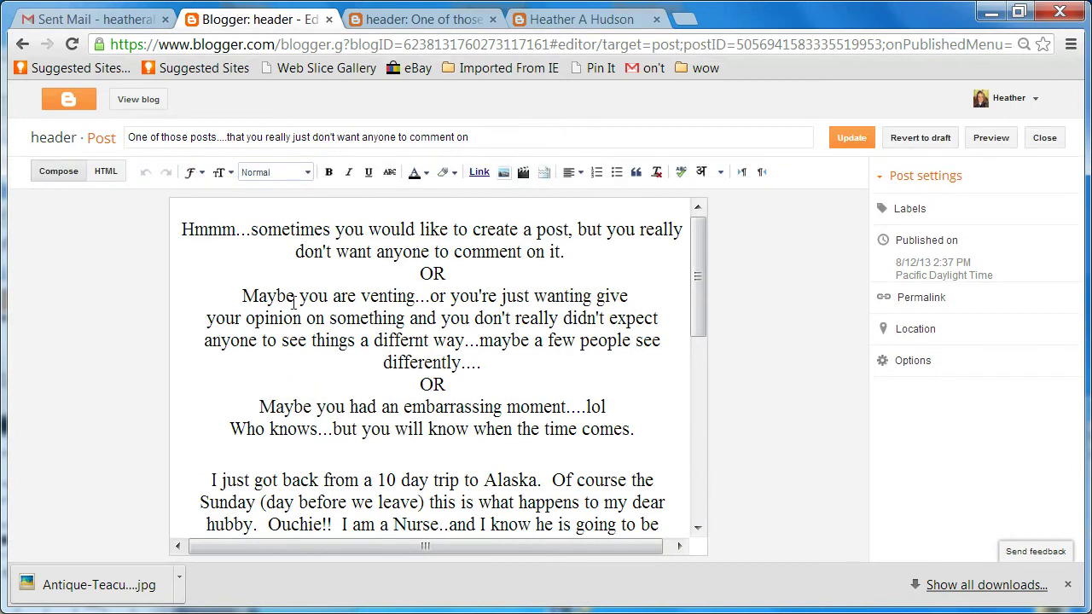
Set the post's reader comments to 'Don't allow, show existing' and update the post.
{"action": "left_click", "coordinate": [913, 361]}
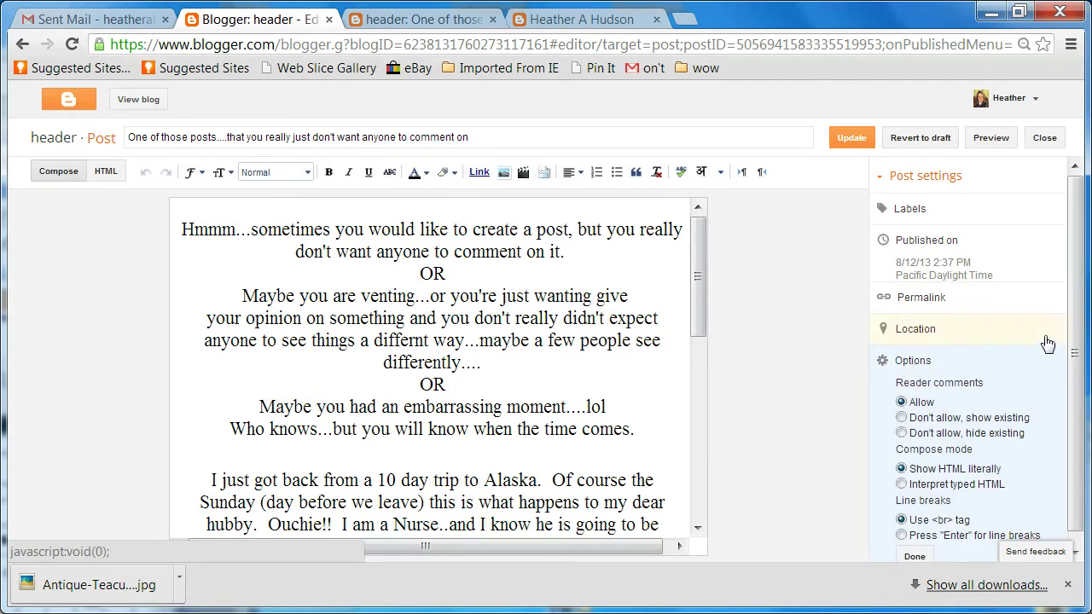
{"action": "scroll", "coordinate": [1074, 358], "scroll_direction": "down", "scroll_amount": 1}
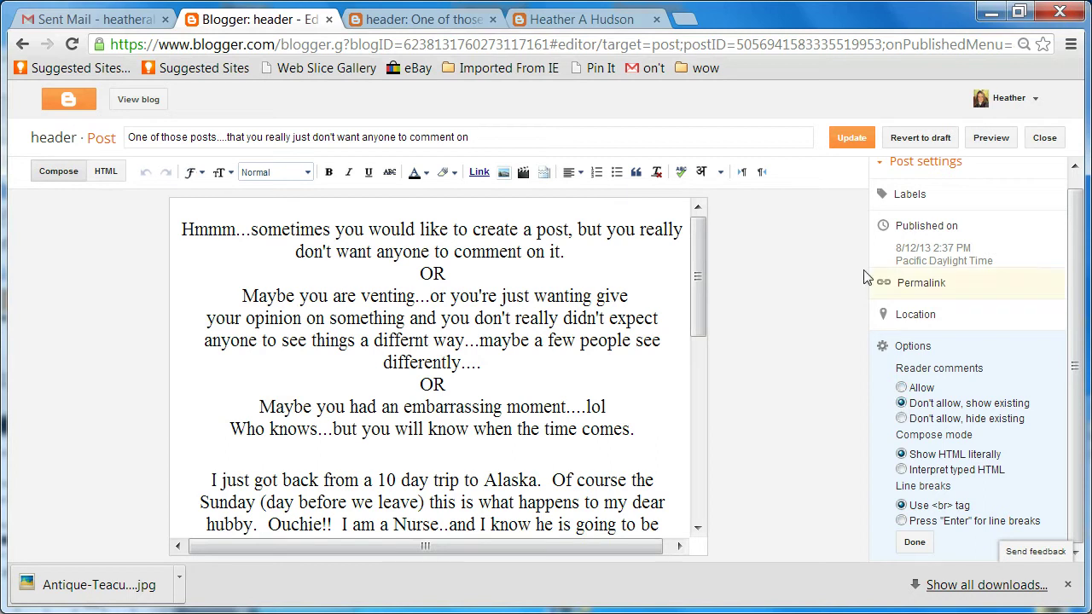
{"action": "left_click", "coordinate": [914, 541]}
{"action": "left_click", "coordinate": [863, 147]}
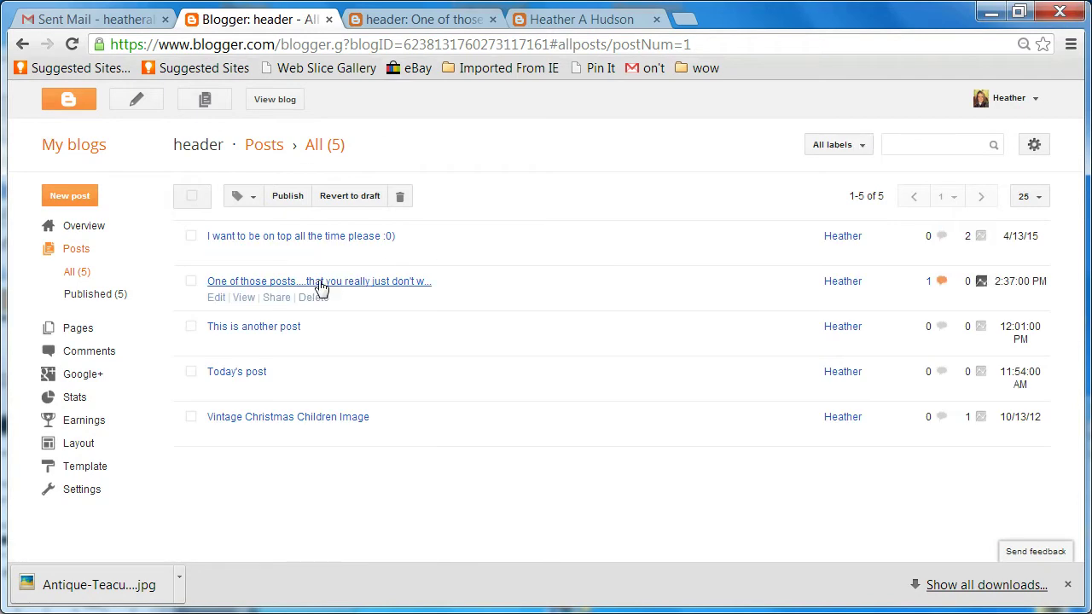
View the live post and confirm 'New comments are not allowed.' appears under its comment.
{"action": "left_click", "coordinate": [244, 298]}
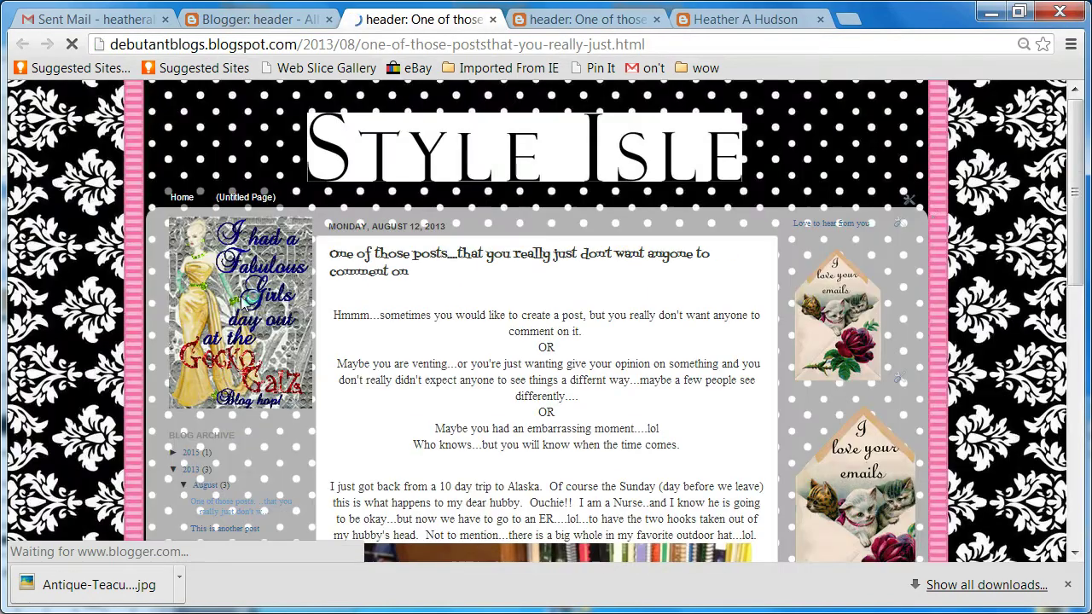
{"action": "left_click_drag", "start_coordinate": [1076, 135], "coordinate": [1076, 394]}
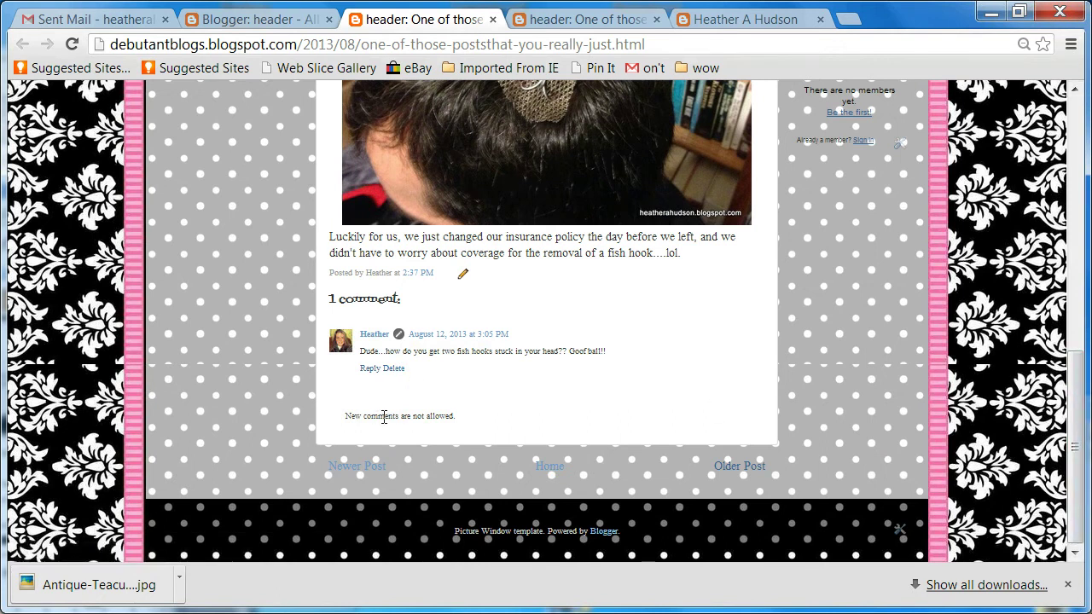
{"action": "left_click_drag", "start_coordinate": [1085, 412], "coordinate": [1087, 141]}
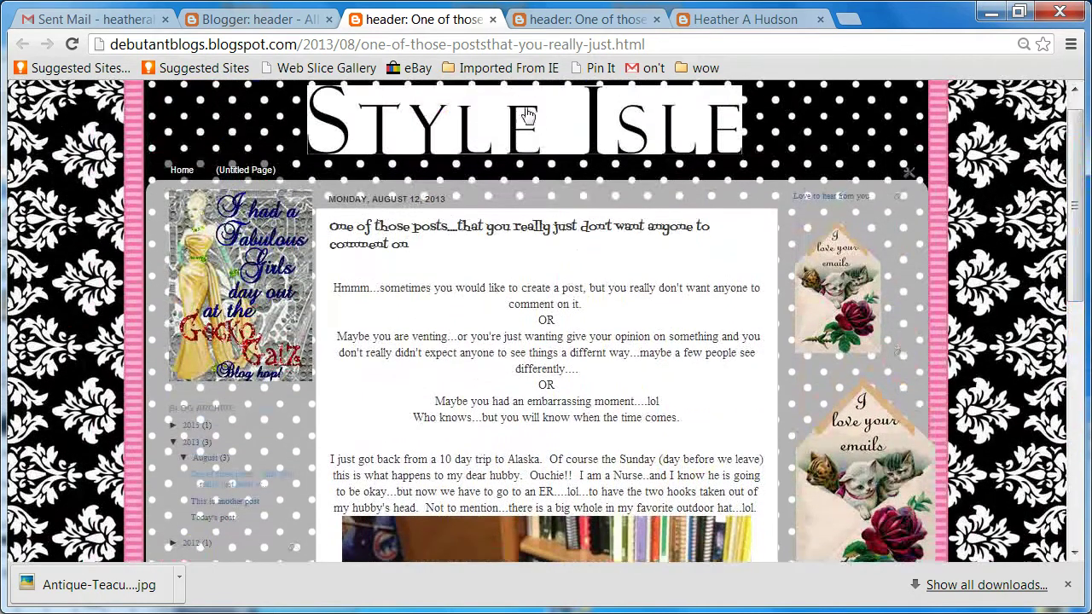
{"action": "left_click", "coordinate": [275, 19]}
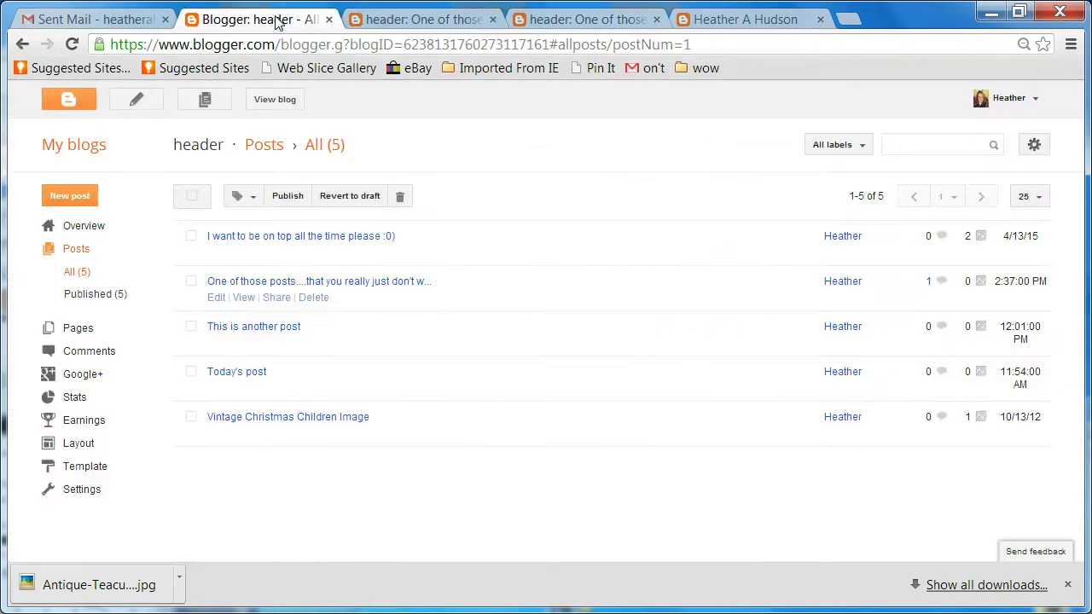
Change the post's reader comments to 'Don't allow, hide existing', update it, and view it live.
{"action": "left_click", "coordinate": [217, 301]}
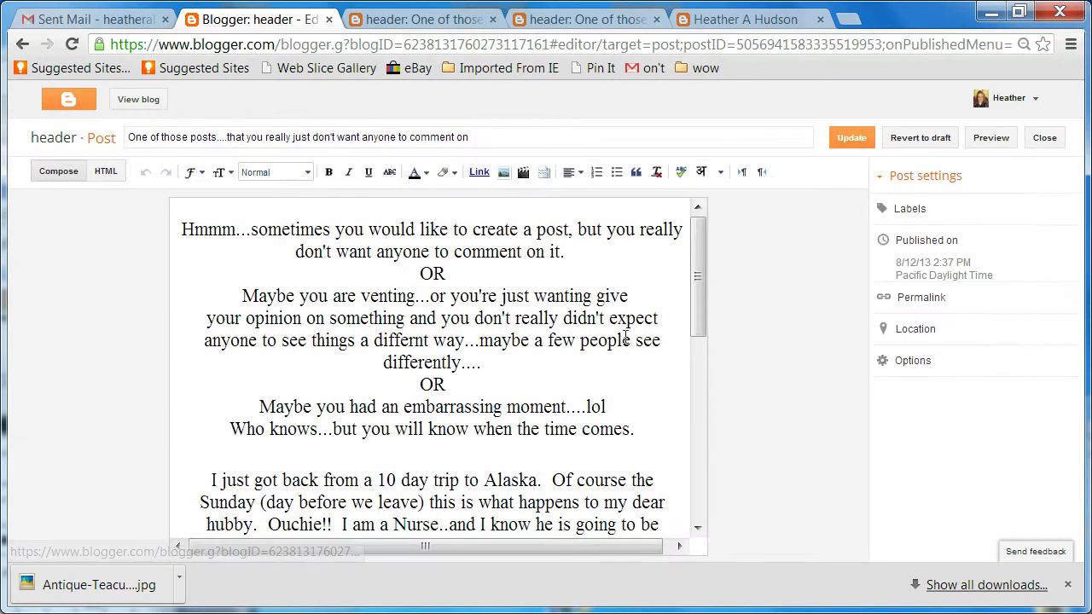
{"action": "left_click", "coordinate": [925, 370]}
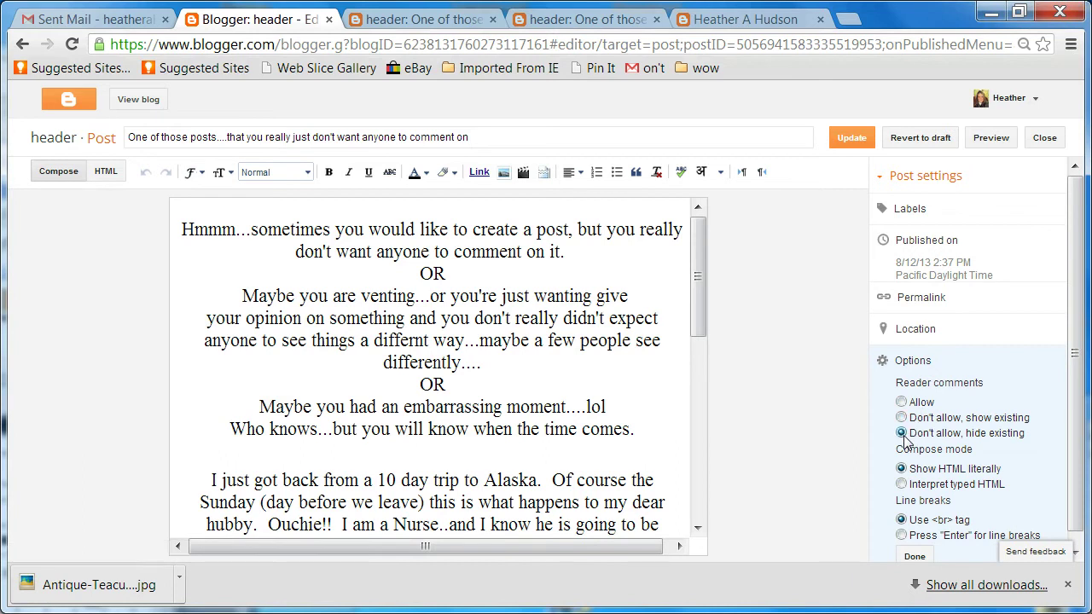
{"action": "left_click", "coordinate": [916, 556]}
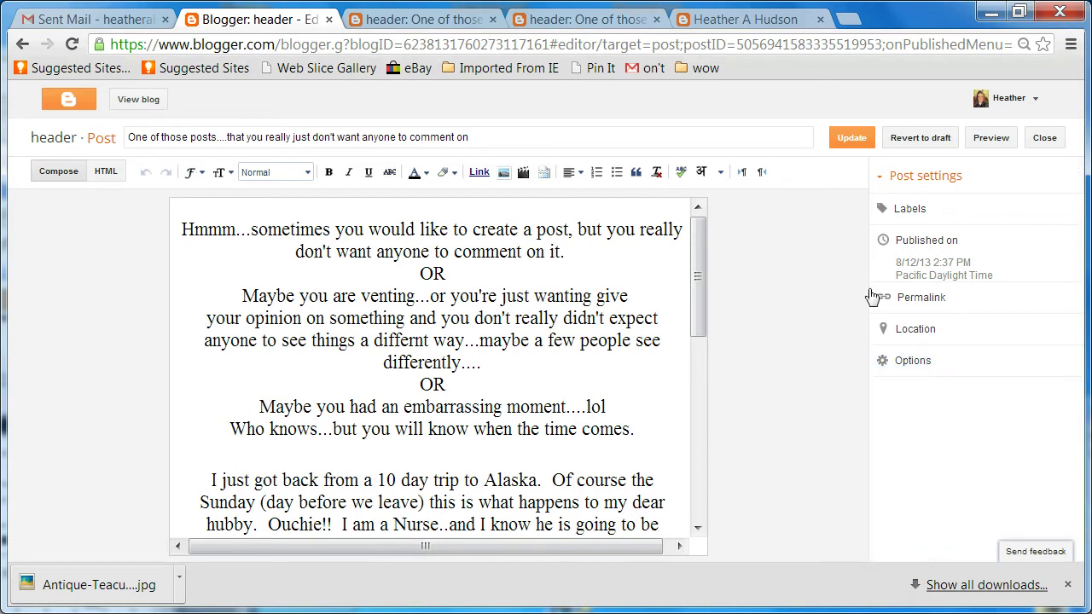
{"action": "left_click", "coordinate": [853, 142]}
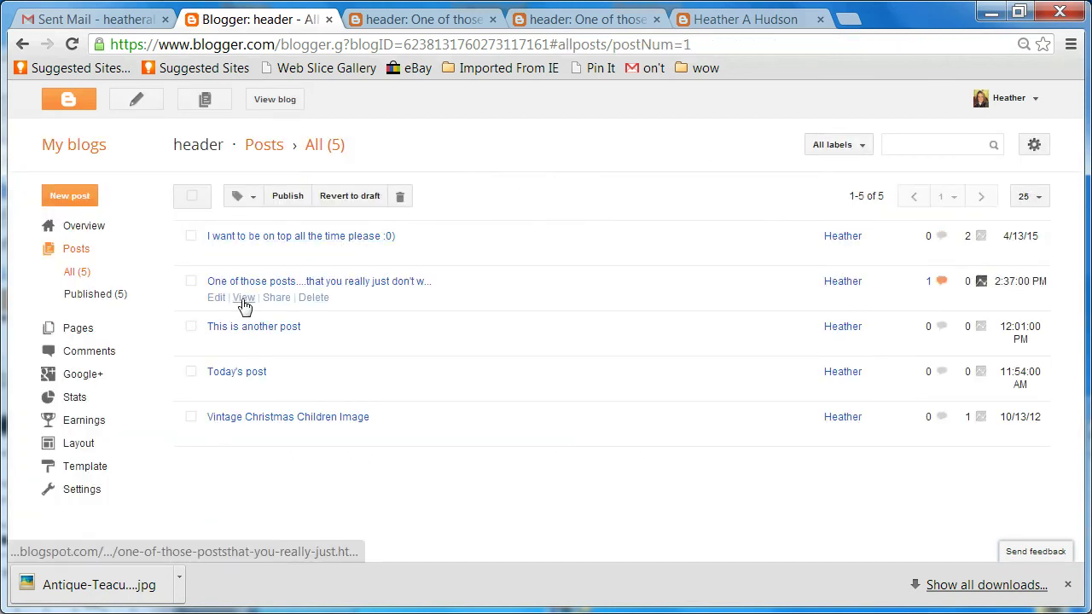
{"action": "left_click", "coordinate": [244, 304]}
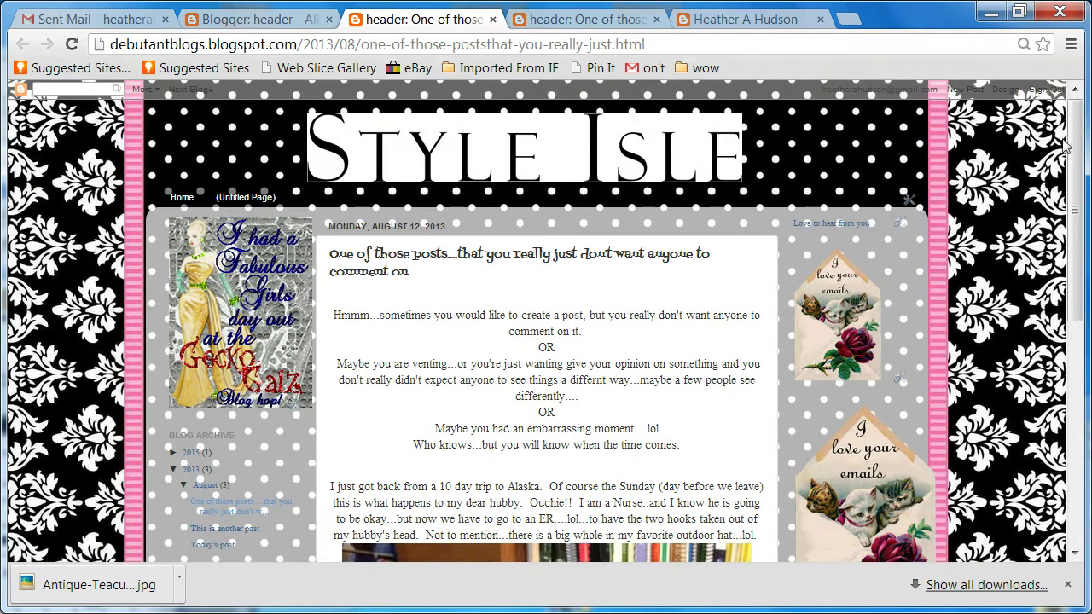
Confirm the live post shows no comments and the home page lists it without a comments link.
{"action": "left_click_drag", "start_coordinate": [1073, 142], "coordinate": [1081, 341]}
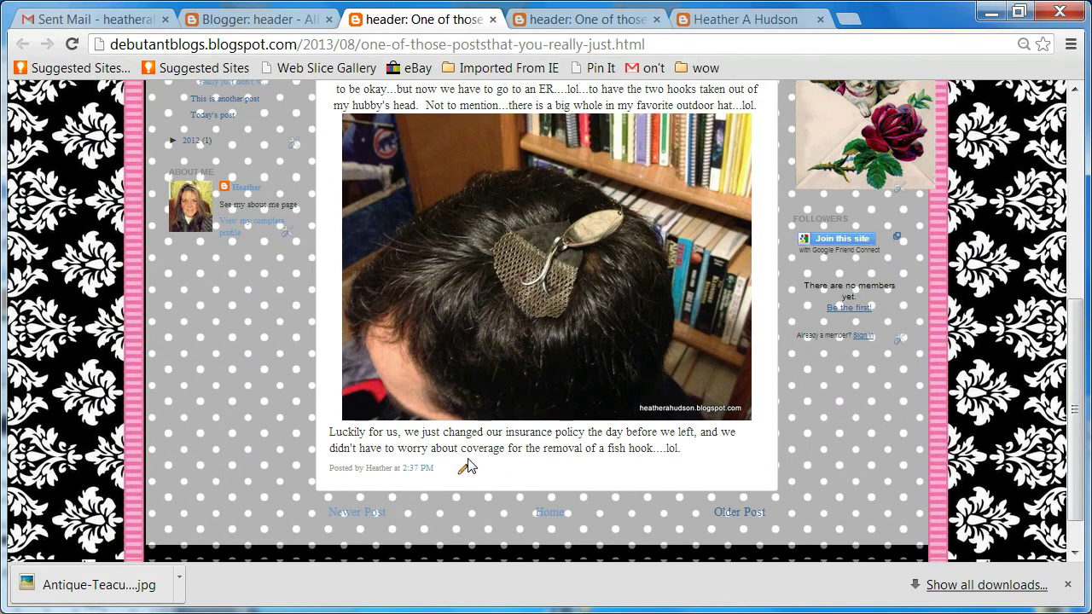
{"action": "left_click_drag", "start_coordinate": [1078, 366], "coordinate": [1086, 174]}
{"action": "left_click", "coordinate": [500, 147]}
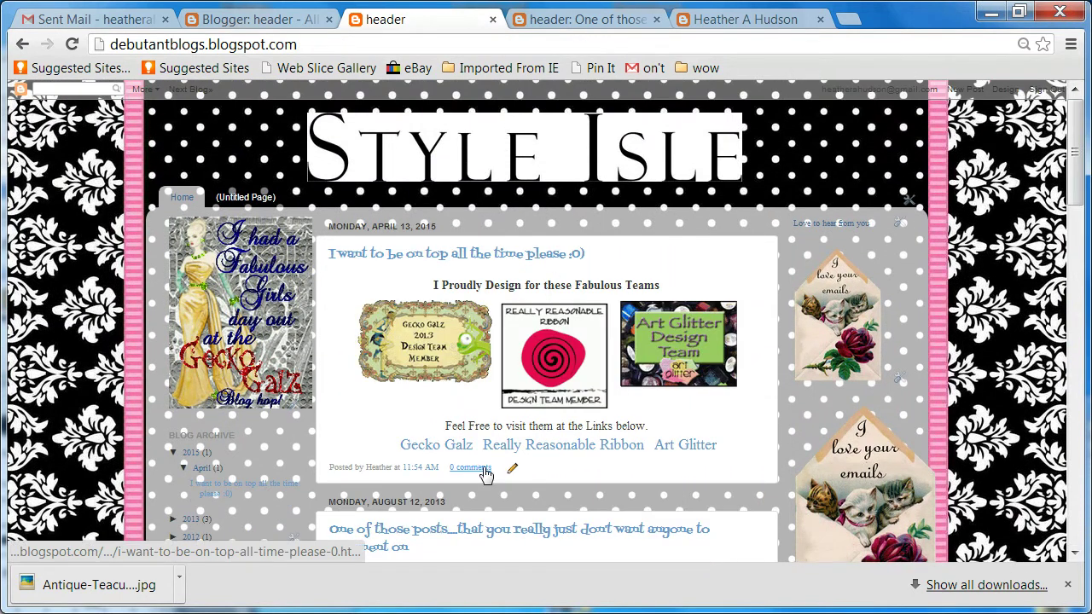
{"action": "left_click_drag", "start_coordinate": [1079, 176], "coordinate": [1081, 350]}
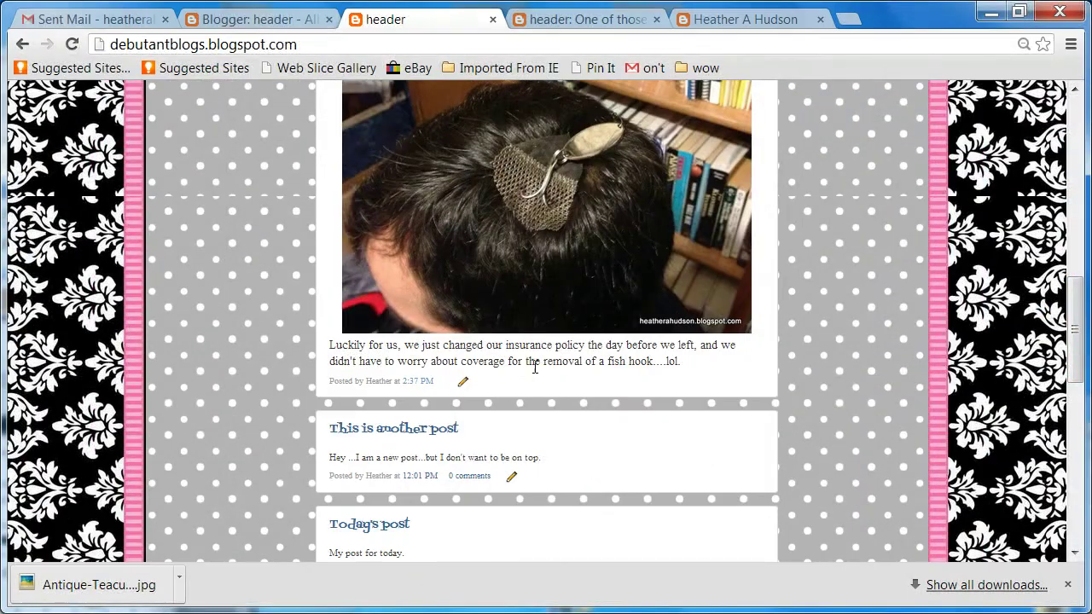
{"action": "left_click_drag", "start_coordinate": [1083, 303], "coordinate": [1085, 111]}
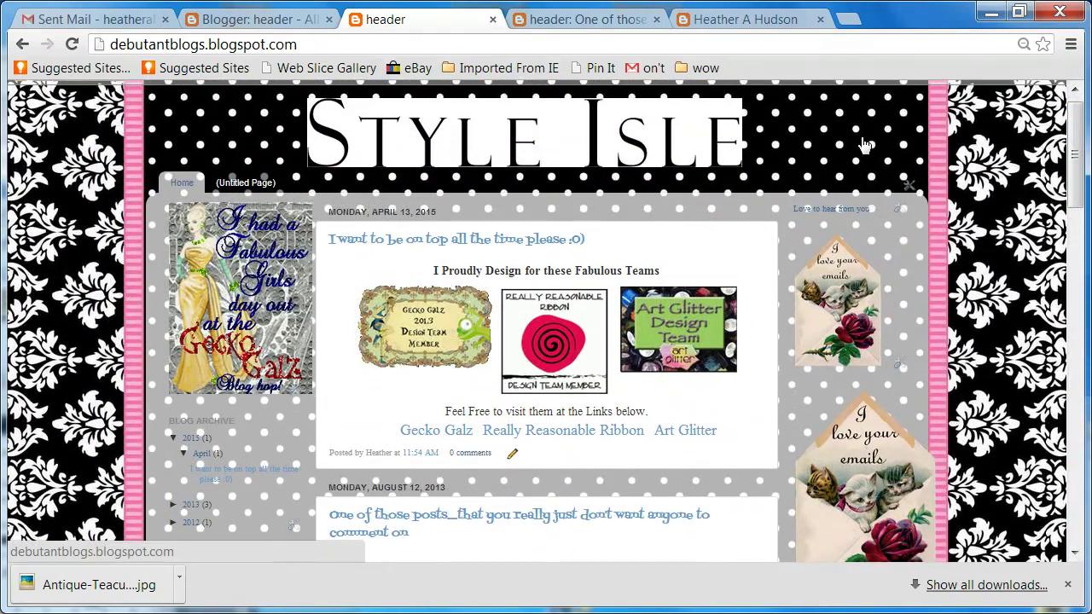